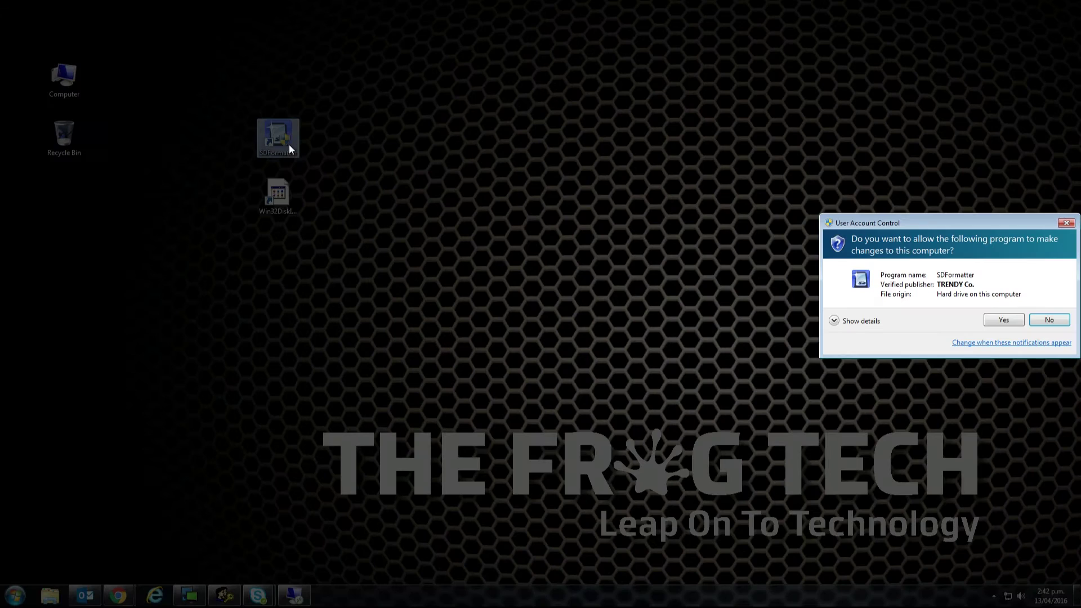
Step: Allow SDFormatter to run, quick format the SD card on drive H:, and exit the formatter
{"action": "left_click", "coordinate": [999, 320]}
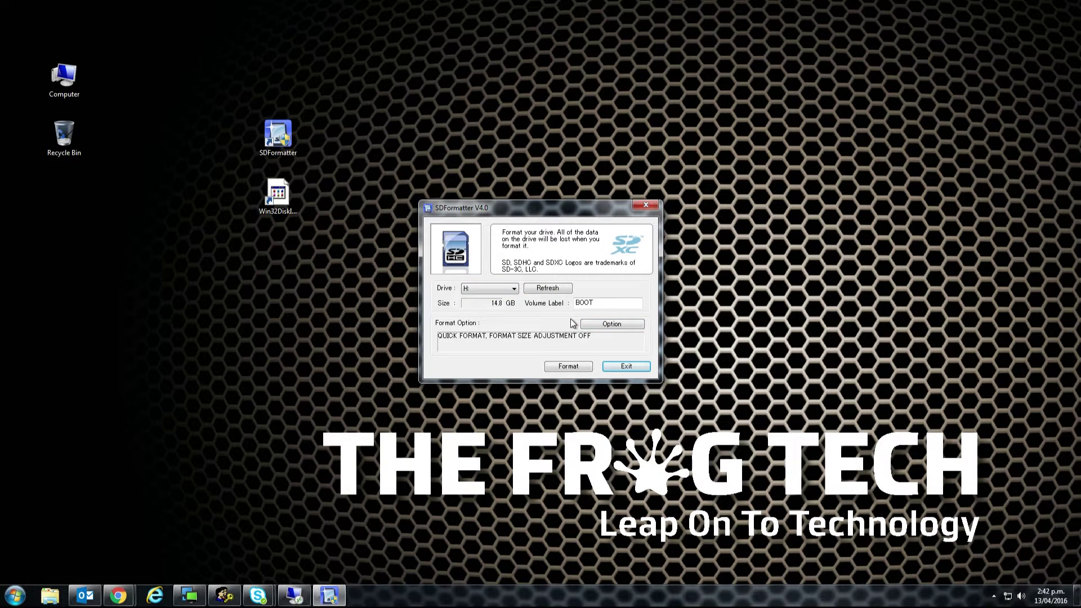
{"action": "left_click", "coordinate": [568, 367]}
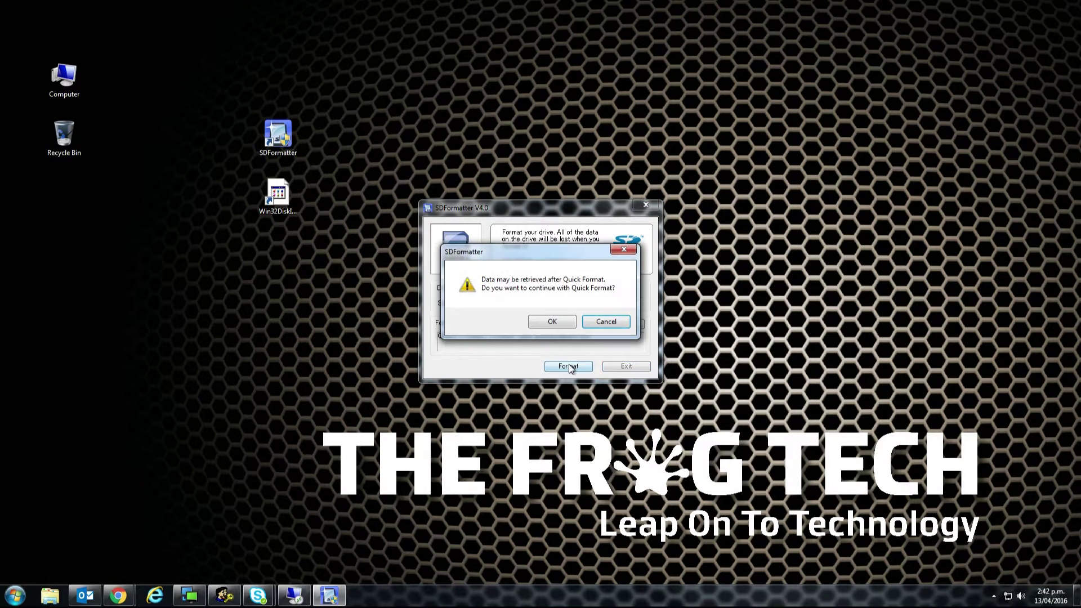
{"action": "left_click", "coordinate": [541, 324]}
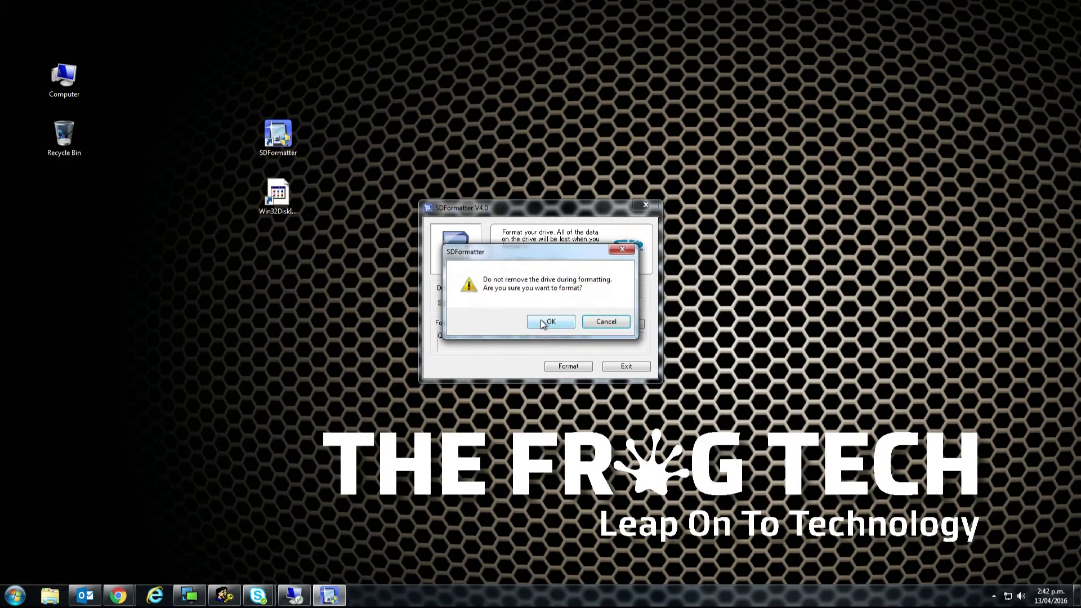
{"action": "left_click", "coordinate": [540, 321]}
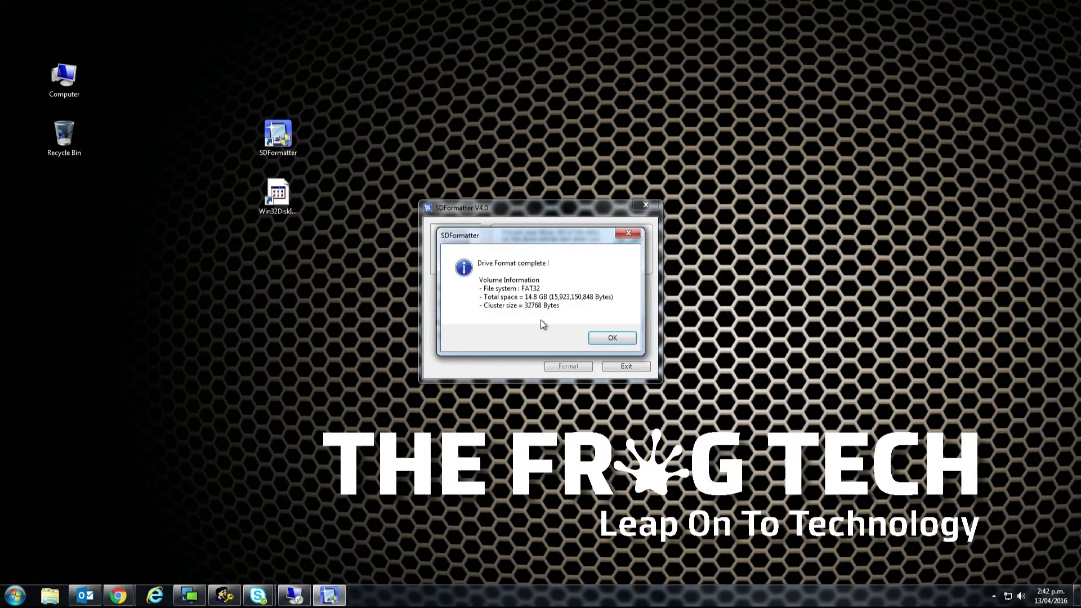
{"action": "left_click", "coordinate": [597, 338]}
{"action": "left_click", "coordinate": [616, 365]}
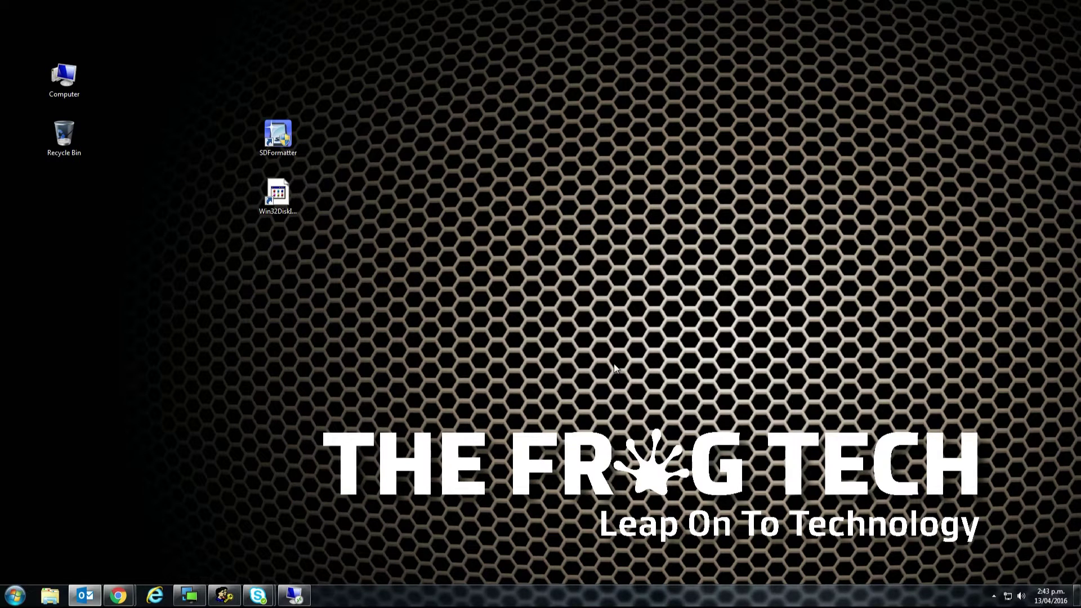
Step: Launch Win32 Disk Imager and load retropie-v3.6-rpi2.img from the retropie-v3.6-rpi2_rpi3.img folder in Downloads, with H: as the target device
{"action": "double_click", "coordinate": [291, 211]}
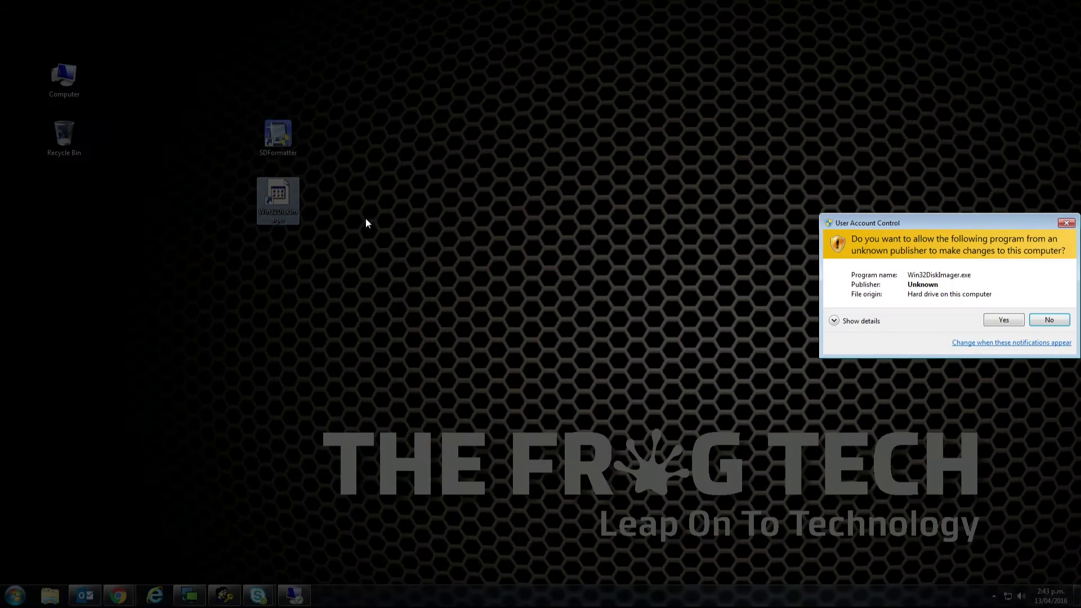
{"action": "left_click", "coordinate": [1002, 318]}
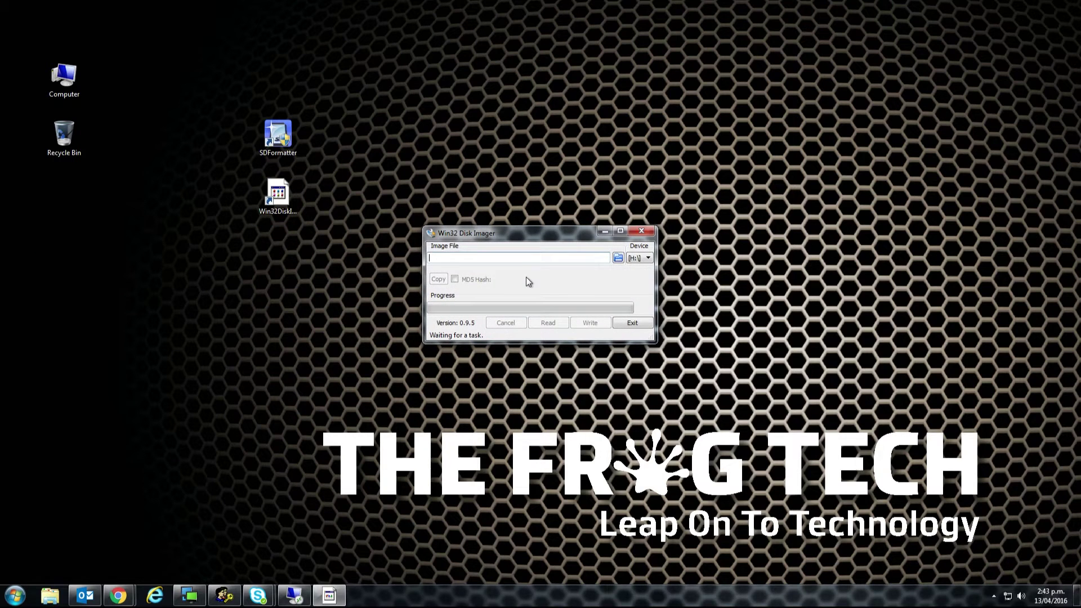
{"action": "left_click", "coordinate": [637, 259]}
{"action": "left_click", "coordinate": [618, 258]}
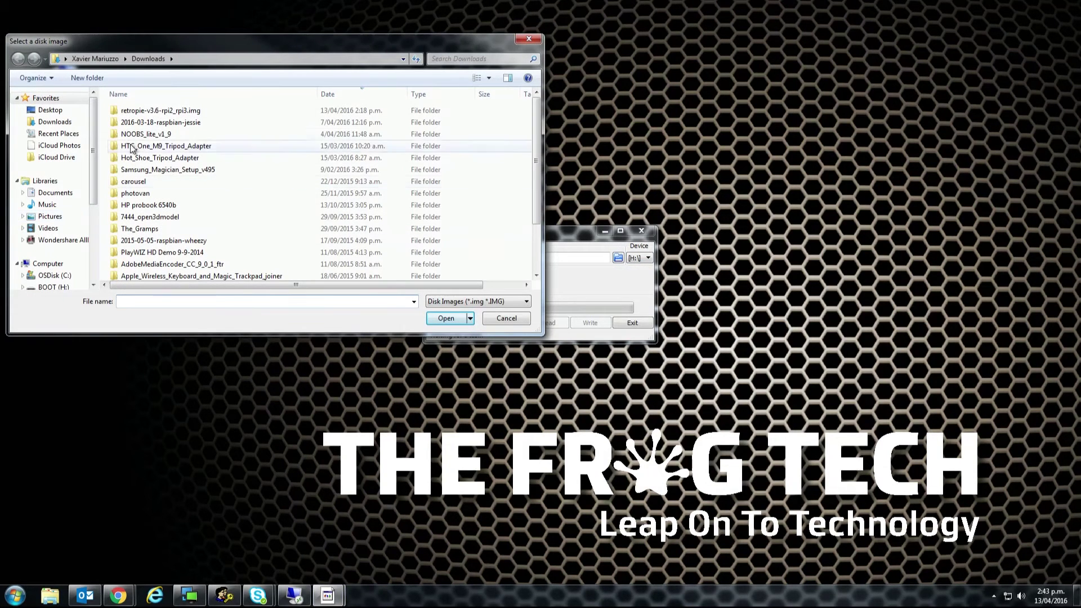
{"action": "double_click", "coordinate": [142, 112]}
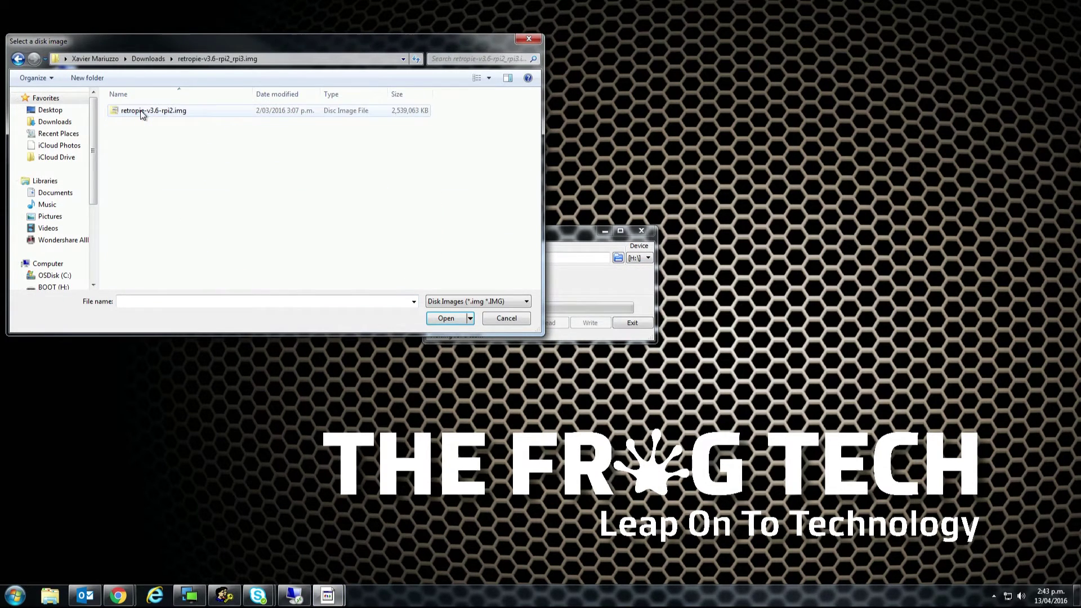
{"action": "double_click", "coordinate": [142, 113]}
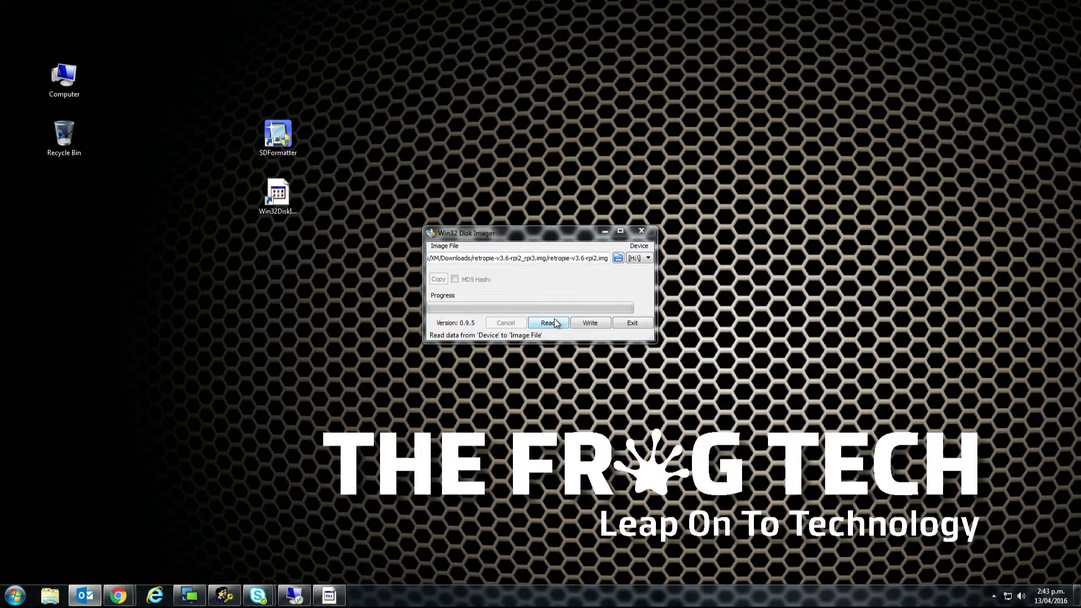
Step: Write the RetroPie image to the SD card on H: and exit the imager
{"action": "left_click", "coordinate": [586, 324]}
{"action": "left_click", "coordinate": [566, 308]}
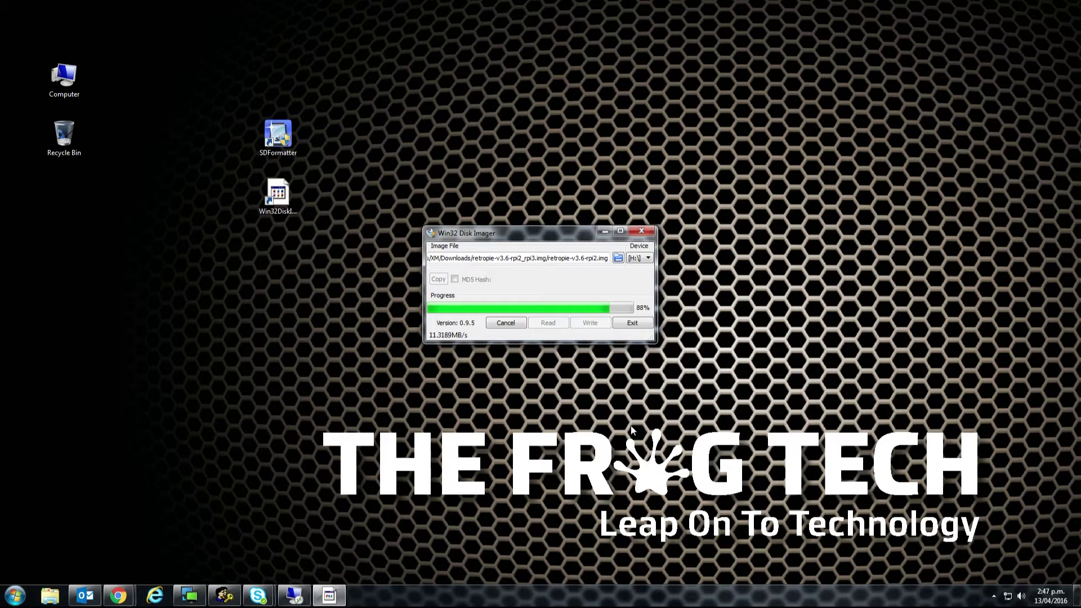
{"action": "left_click", "coordinate": [554, 301]}
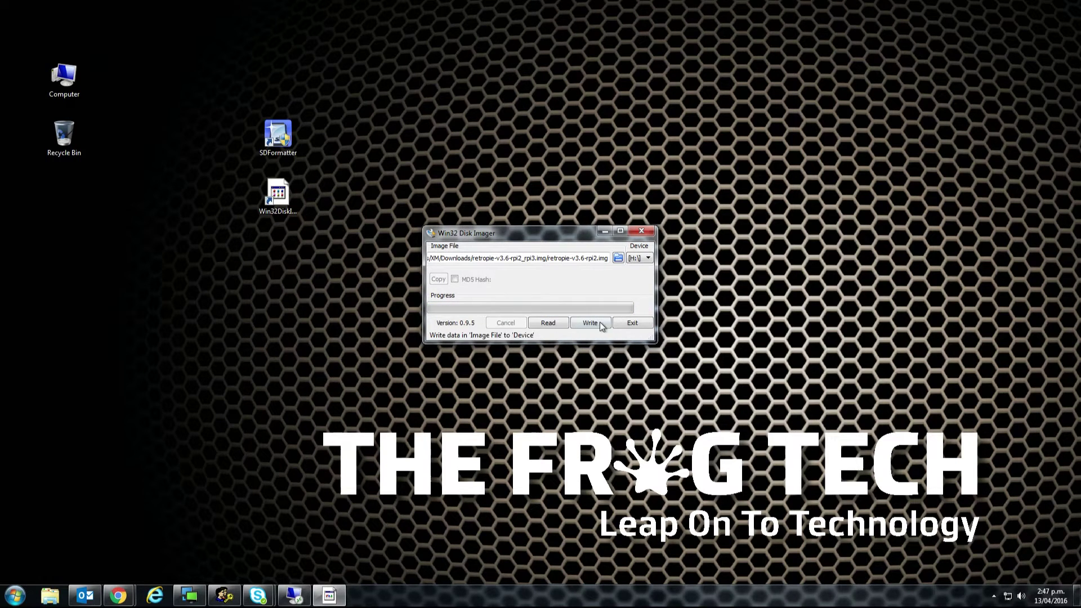
{"action": "left_click", "coordinate": [629, 326]}
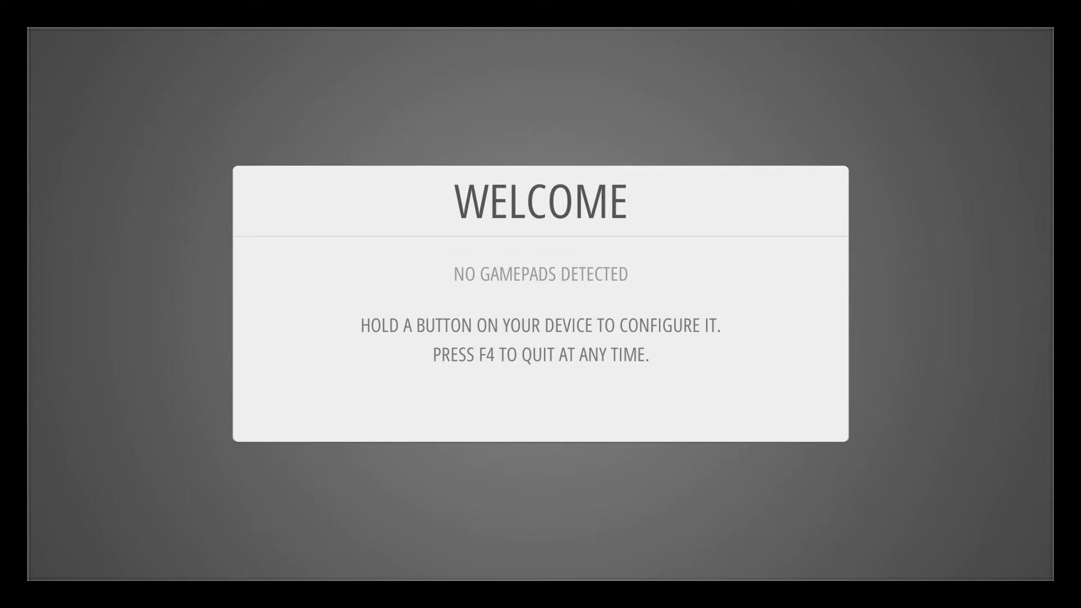
Step: Start configuring the keyboard as controller, assigning the arrow keys to the D-pad directions and Return to Start
{"action": "key", "text": "Return"}
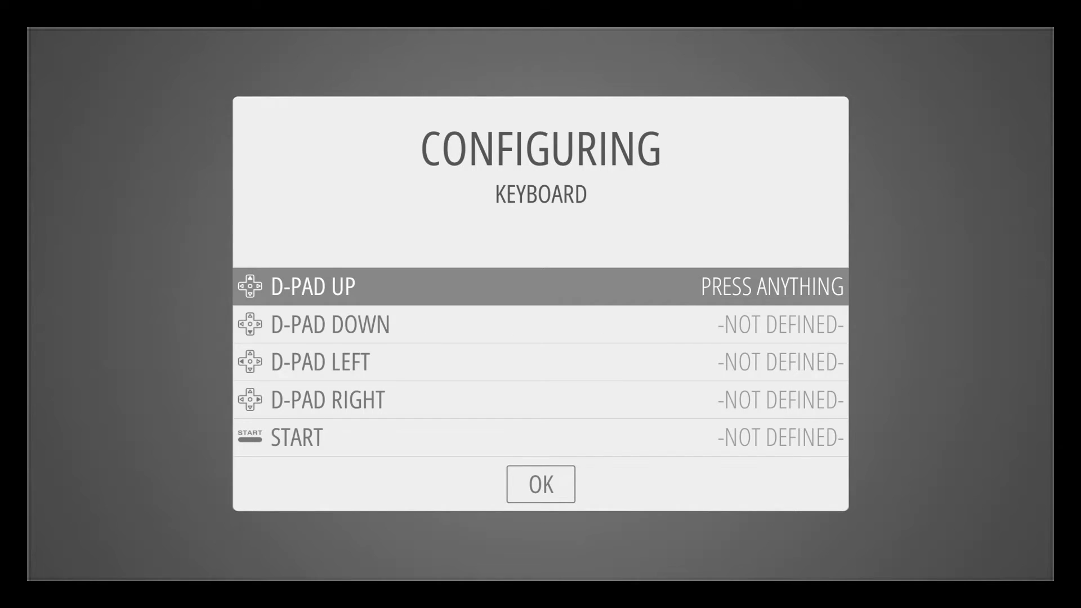
{"action": "key", "text": "Up"}
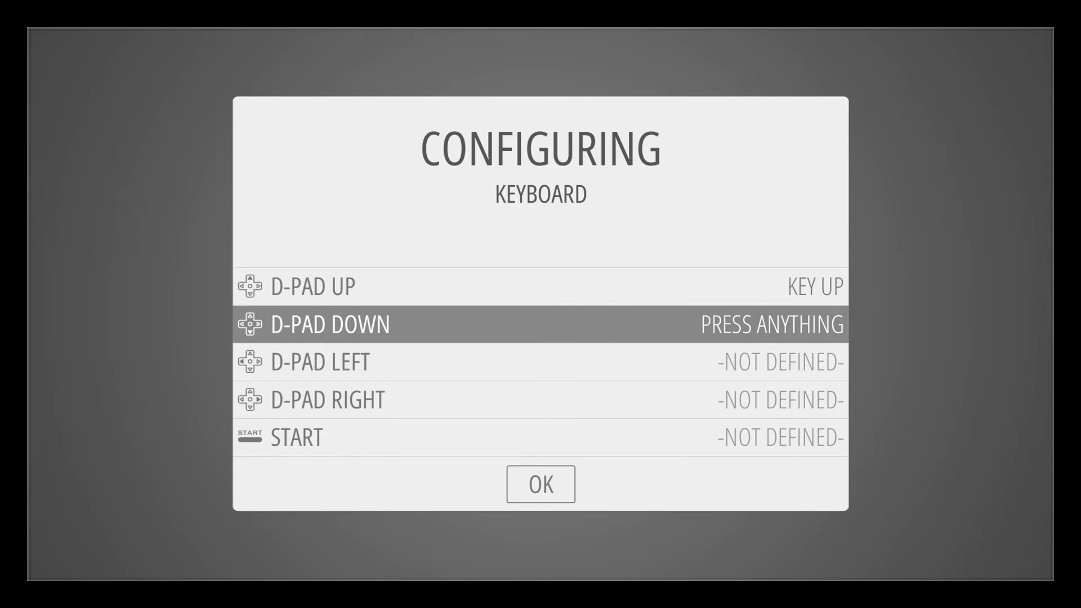
{"action": "key", "text": "Down"}
{"action": "key", "text": "Left"}
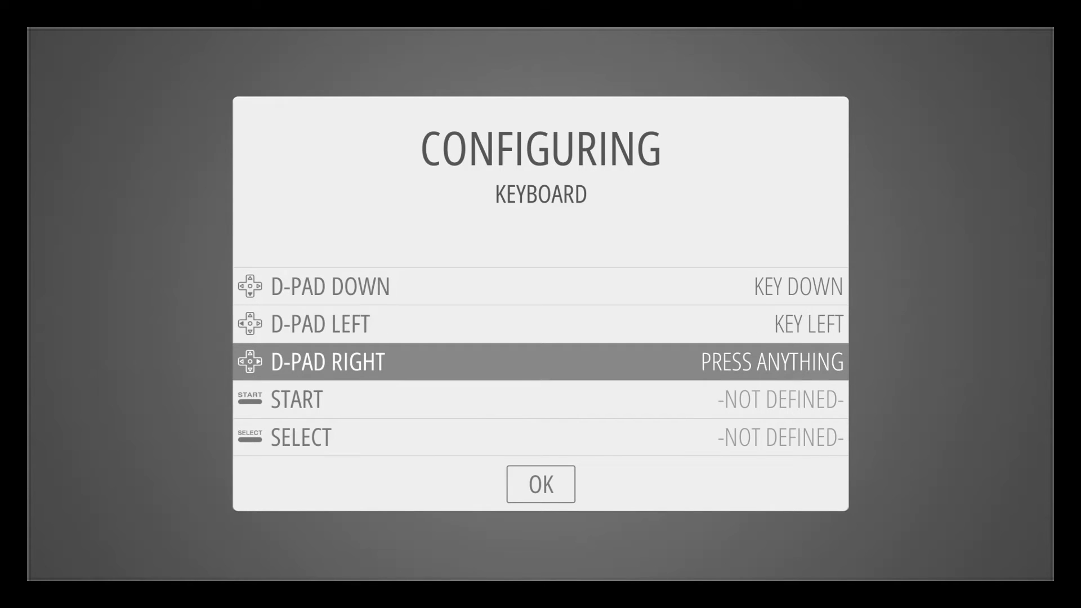
{"action": "key", "text": "Right"}
{"action": "key", "text": "Return"}
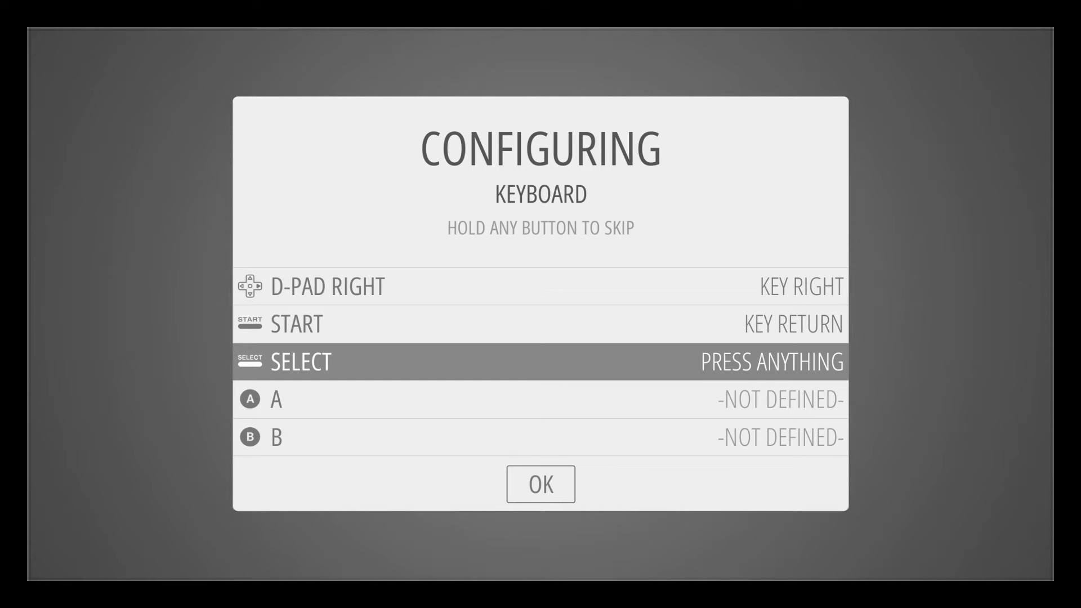
Step: Assign the backslash key to Select and the A, B, X and Y keys to the matching controller buttons
{"action": "key", "text": "backslash"}
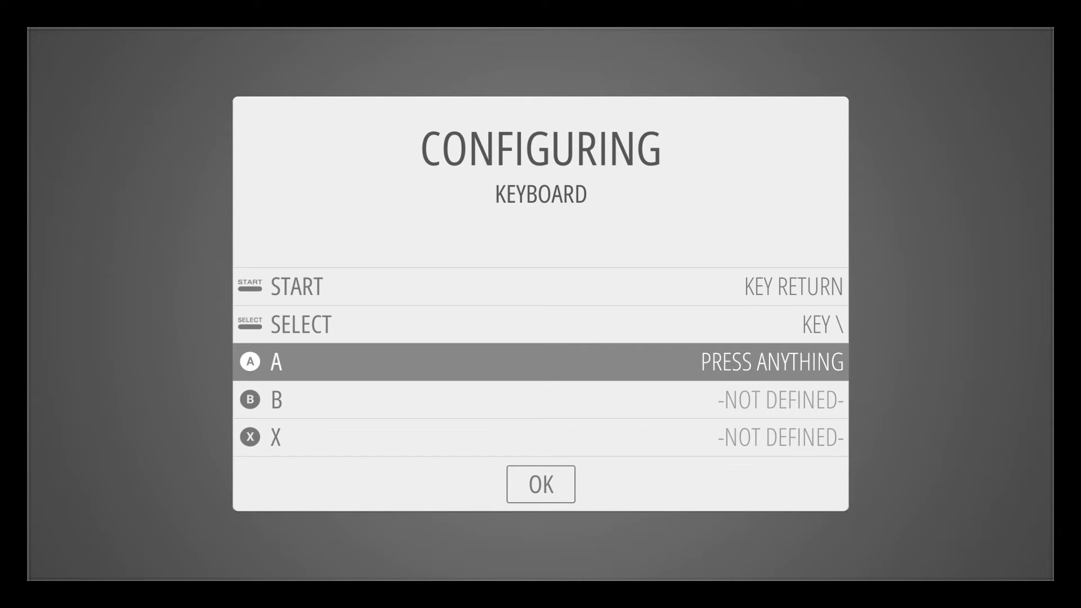
{"action": "key", "text": "a"}
{"action": "key", "text": "b"}
{"action": "key", "text": "x"}
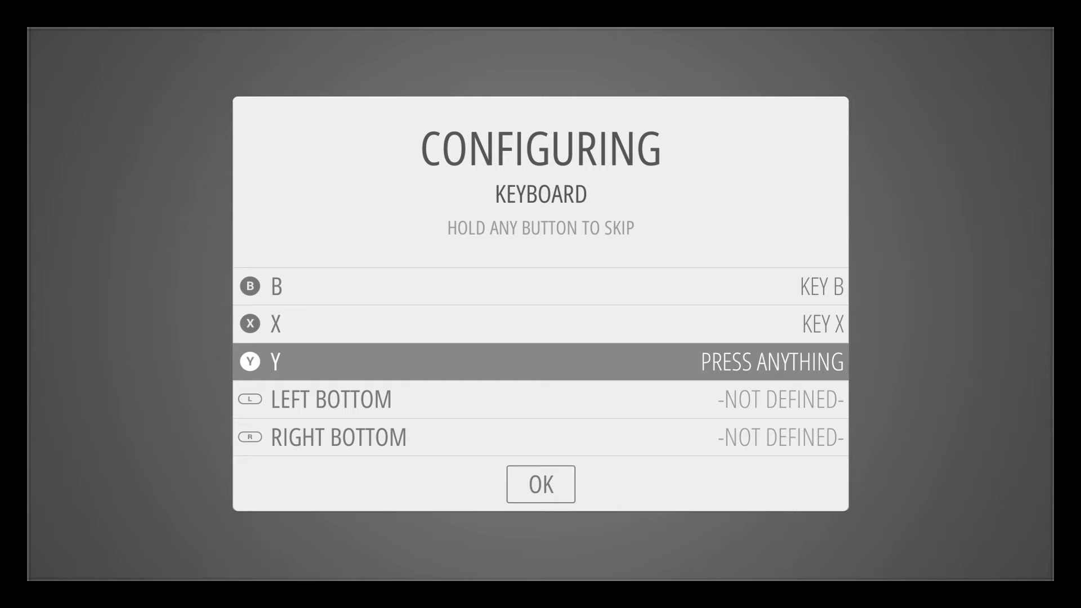
{"action": "key", "text": "y"}
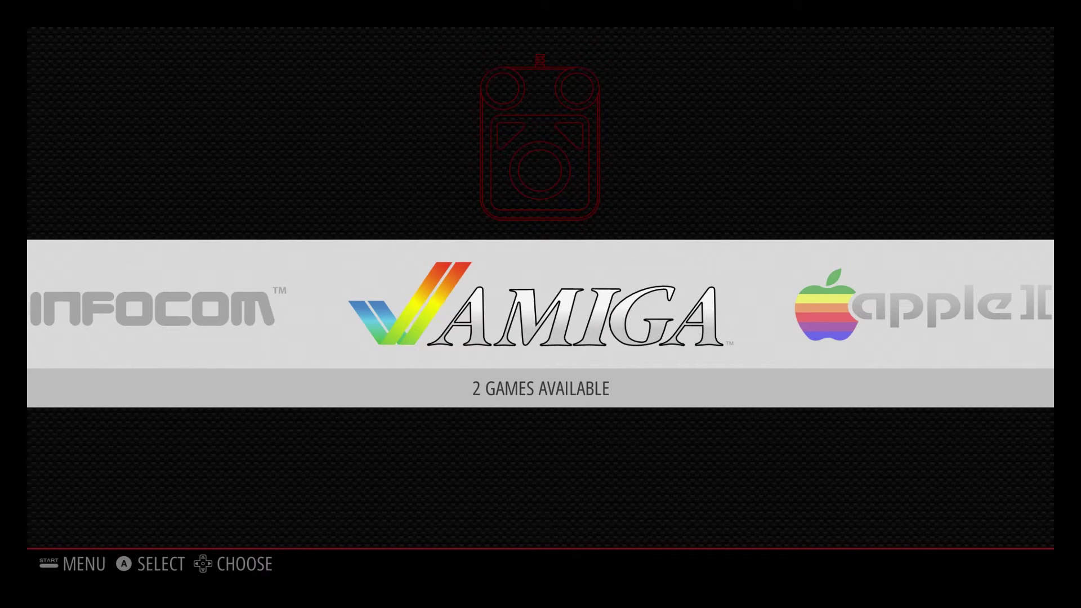
Step: Open the Raspberry Pi configuration tool raspi-config from the RetroPie system and expand the filesystem
{"action": "key", "text": "Right"}
{"action": "key", "text": "Right"}
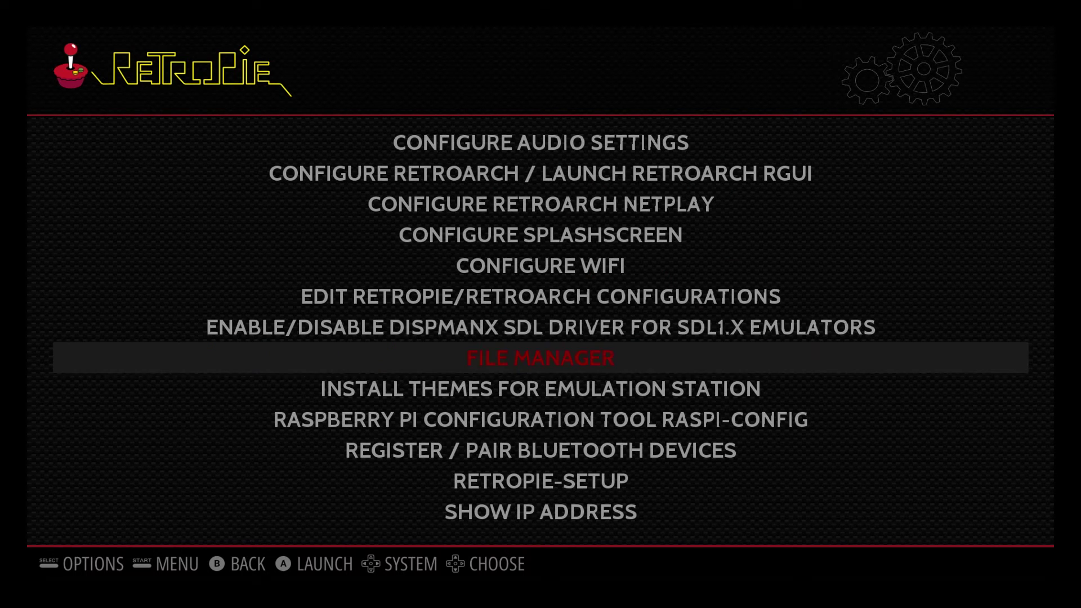
{"action": "key", "text": "Down"}
{"action": "key", "text": "Down"}
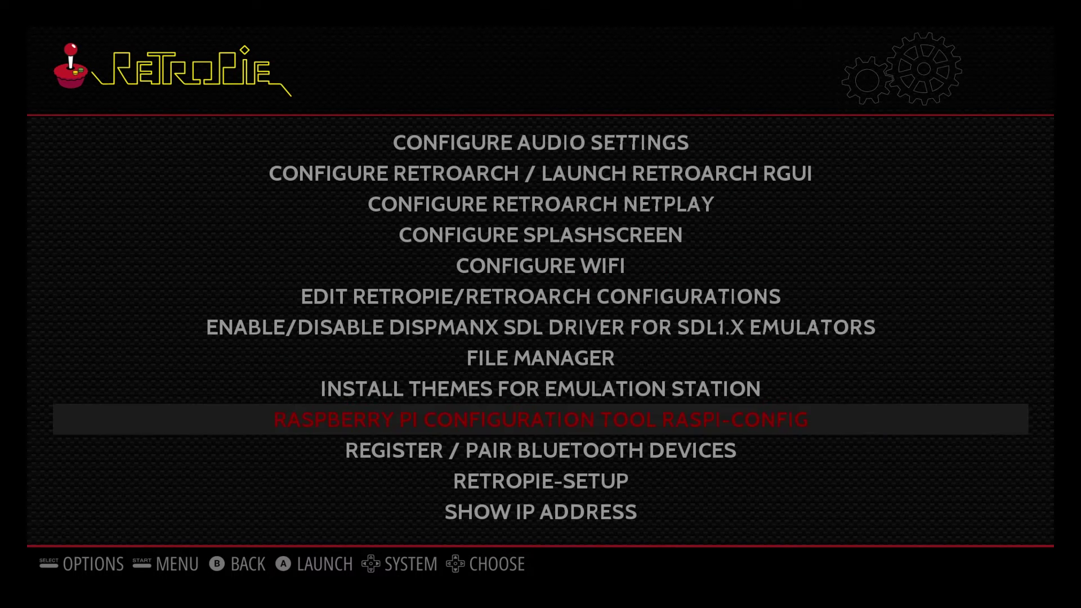
{"action": "key", "text": "Return"}
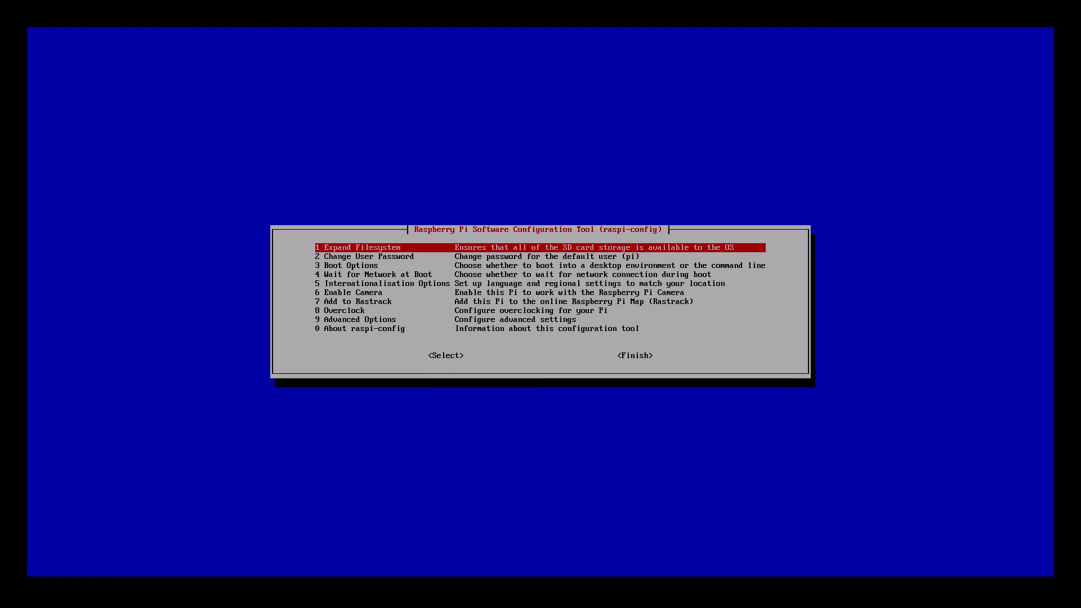
{"action": "key", "text": "Return"}
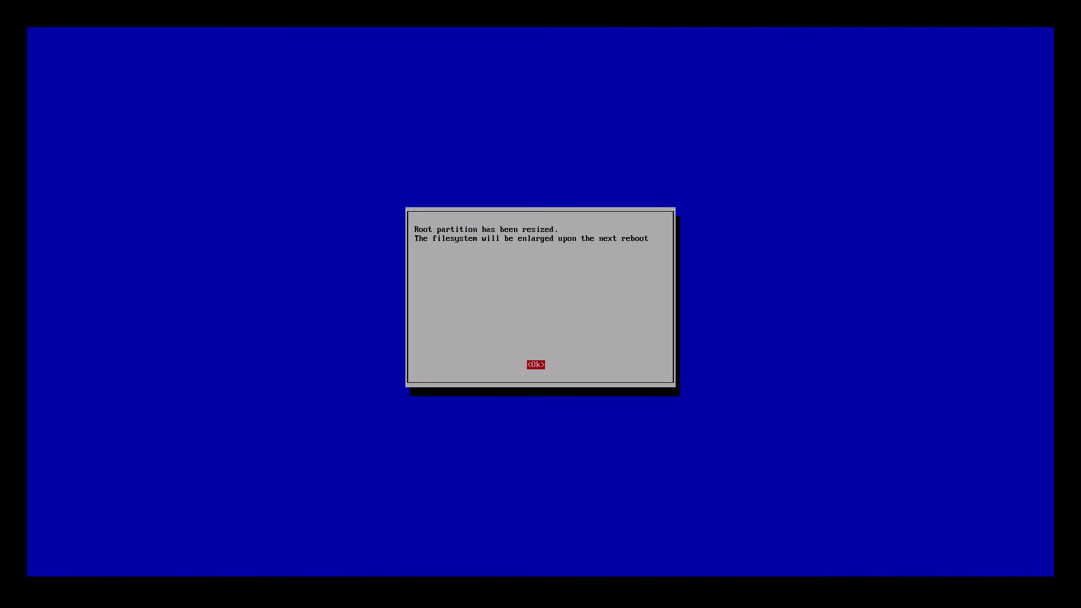
{"action": "key", "text": "Return"}
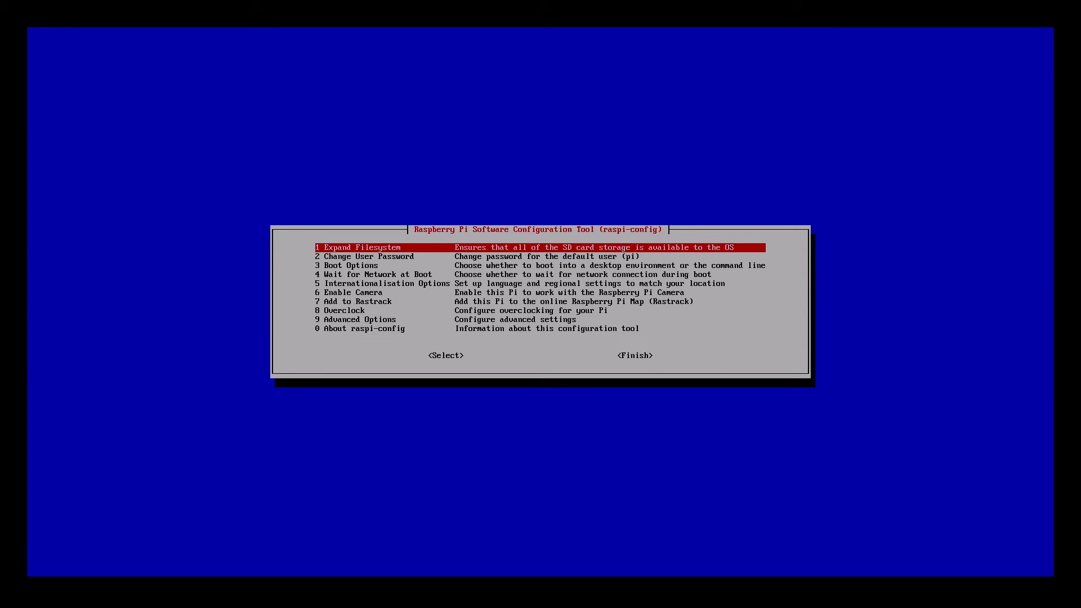
Step: Finish and leave the Raspberry Pi configuration tool
{"action": "key", "text": "Down"}
{"action": "key", "text": "Down"}
{"action": "key", "text": "Down"}
{"action": "key", "text": "Down"}
{"action": "key", "text": "Down"}
{"action": "key", "text": "Down"}
{"action": "key", "text": "Down"}
{"action": "key", "text": "Down"}
{"action": "key", "text": "Down"}
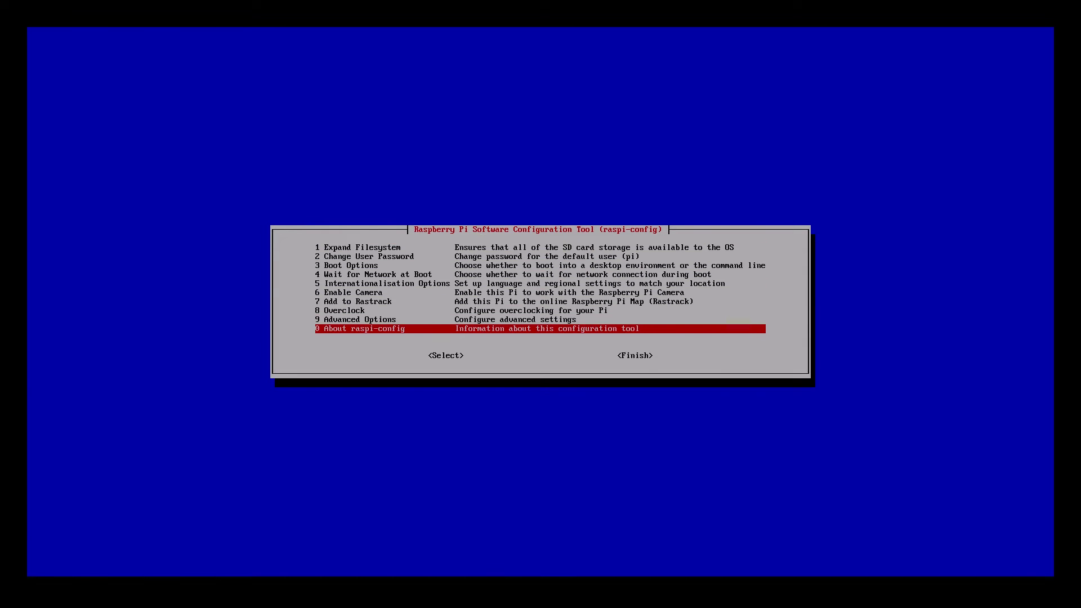
{"action": "key", "text": "Tab"}
{"action": "key", "text": "Tab"}
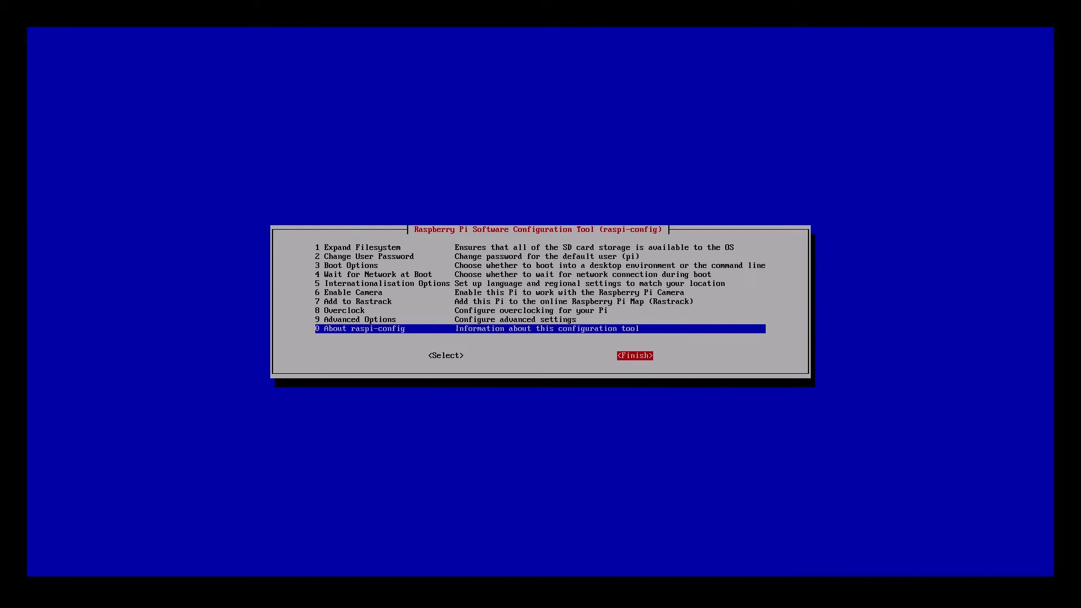
{"action": "key", "text": "Return"}
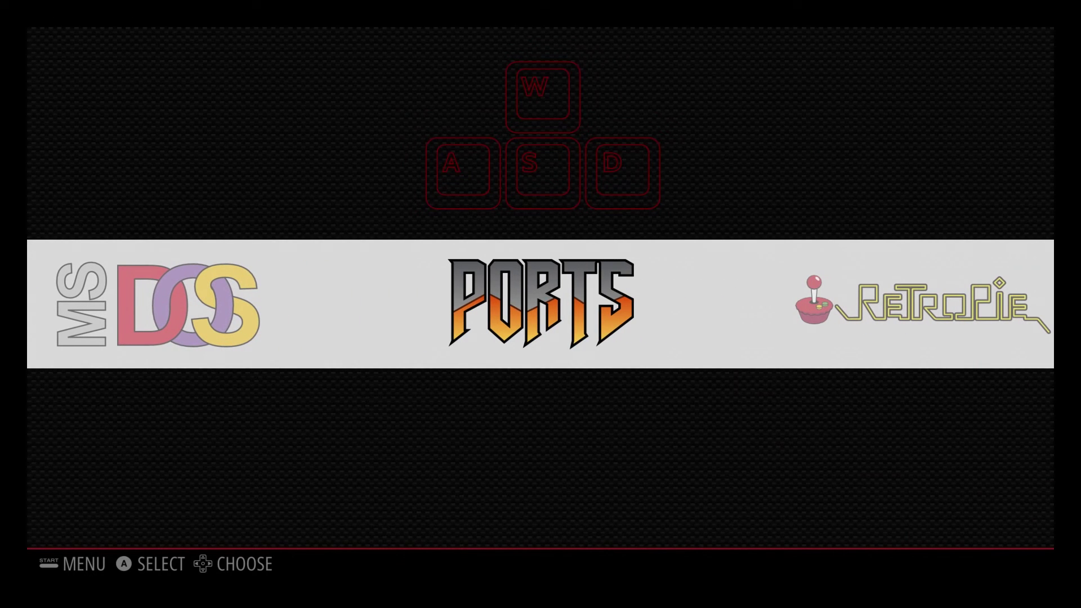
Step: Launch RetroPie-Setup from the RetroPie system's configuration entries
{"action": "key", "text": "Right"}
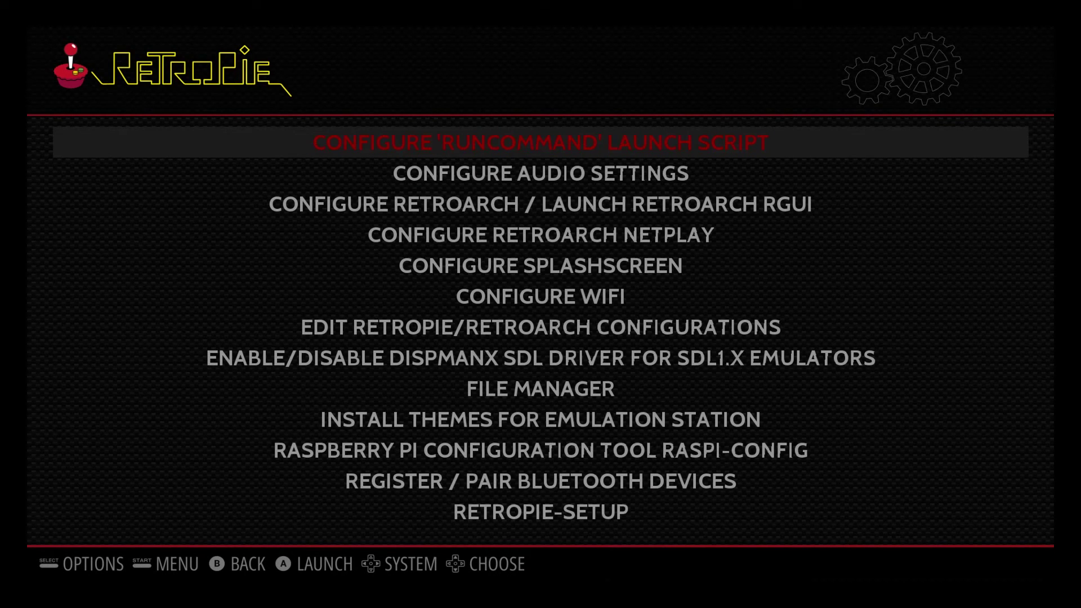
{"action": "key", "text": "Down"}
{"action": "key", "text": "Down"}
{"action": "key", "text": "Down"}
{"action": "key", "text": "Down"}
{"action": "key", "text": "Down"}
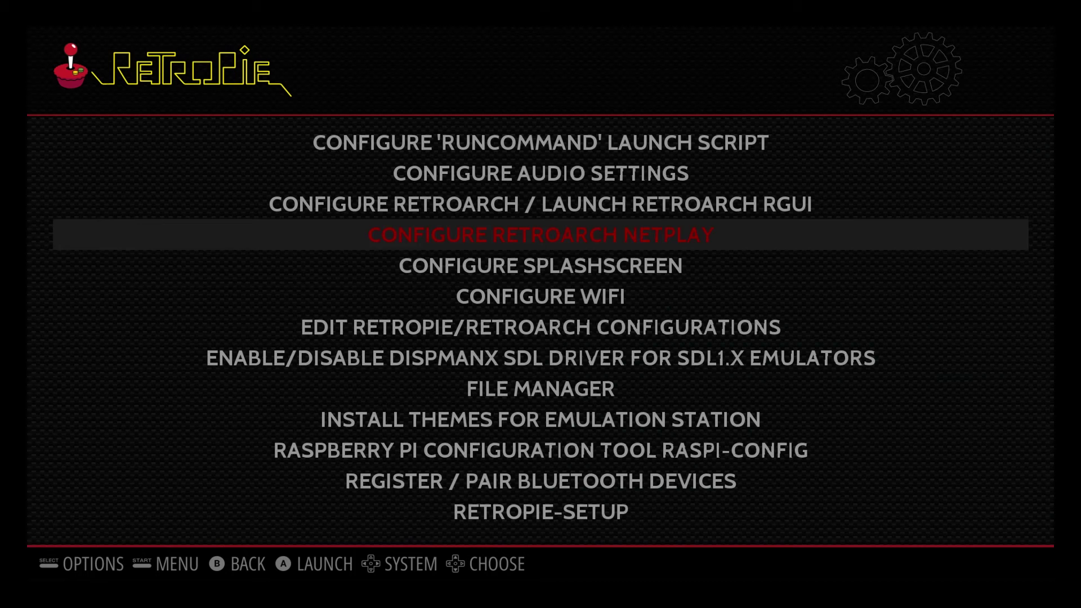
{"action": "key", "text": "Down"}
{"action": "key", "text": "Down"}
{"action": "key", "text": "Down"}
{"action": "key", "text": "Down"}
{"action": "key", "text": "Down"}
{"action": "key", "text": "Down"}
{"action": "key", "text": "Down"}
{"action": "key", "text": "Down"}
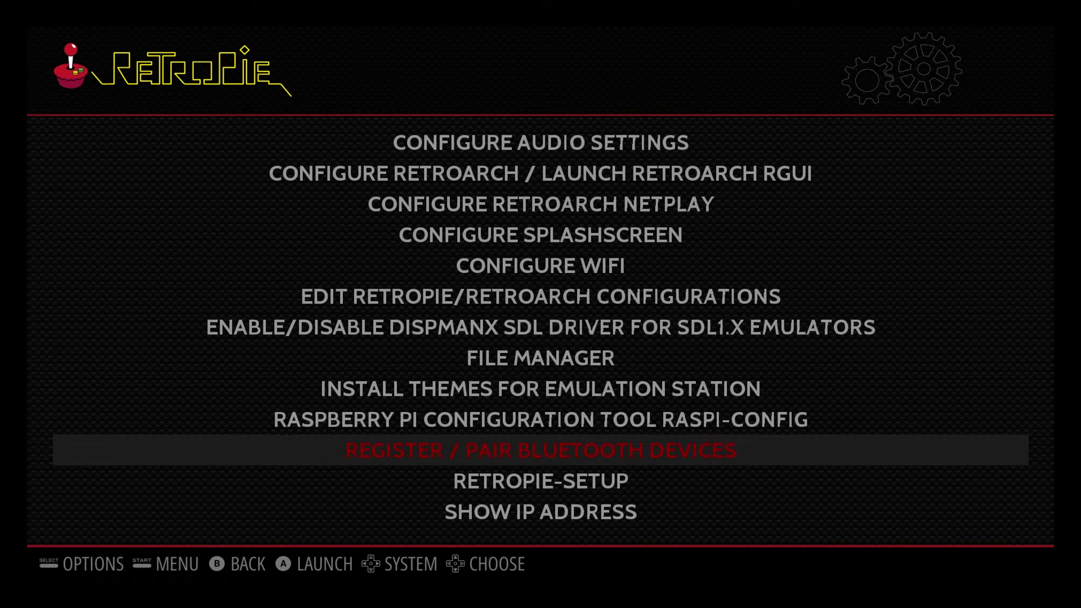
{"action": "key", "text": "Up"}
{"action": "key", "text": "Return"}
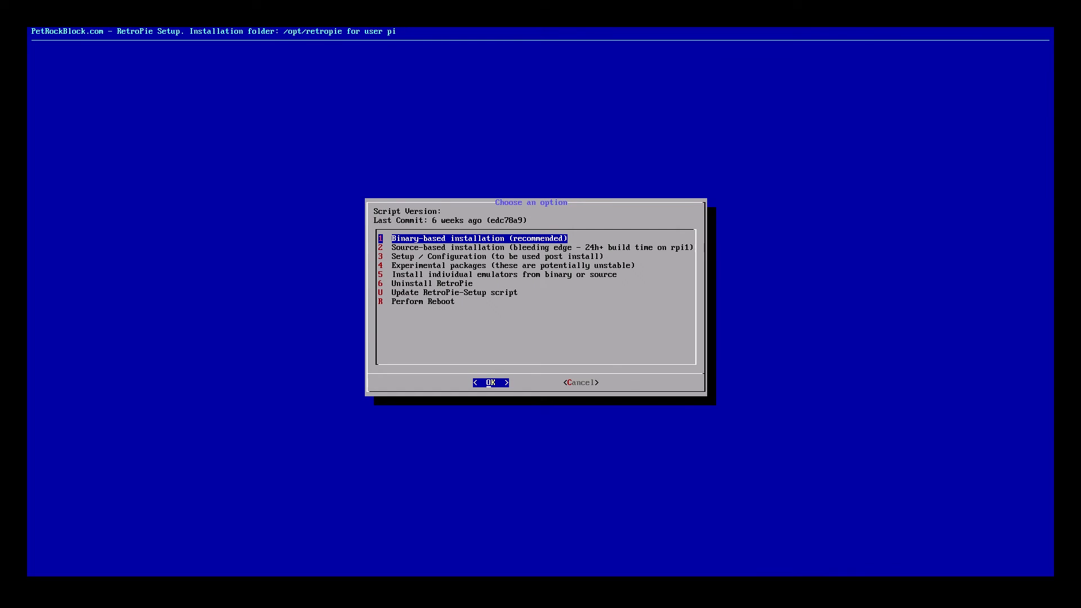
Step: Open the experimental packages list in the RetroPie setup script
{"action": "key", "text": "Down"}
{"action": "key", "text": "Down"}
{"action": "key", "text": "Down"}
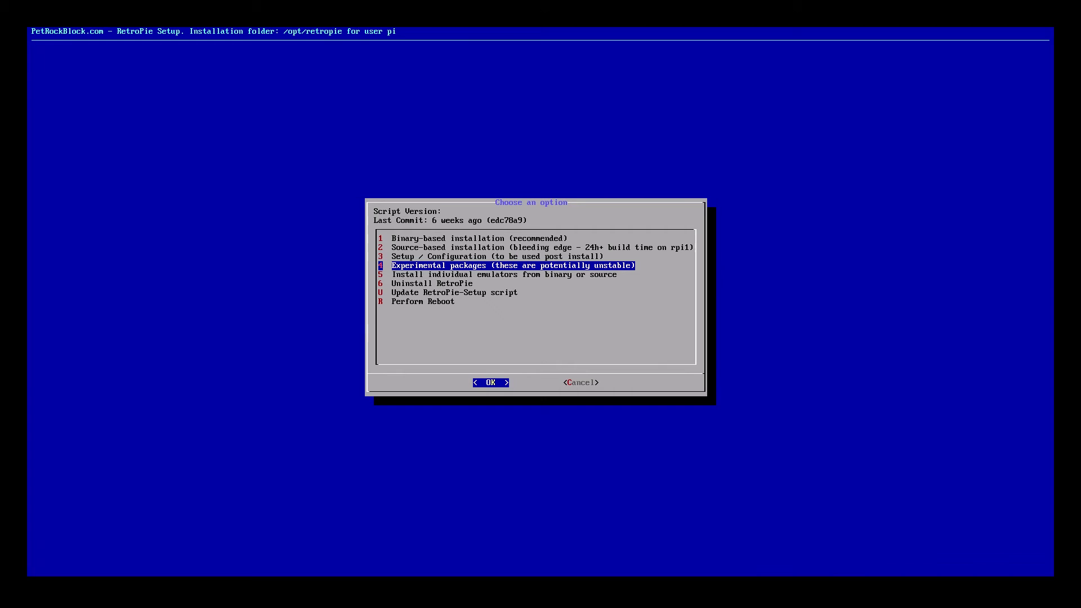
{"action": "key", "text": "Return"}
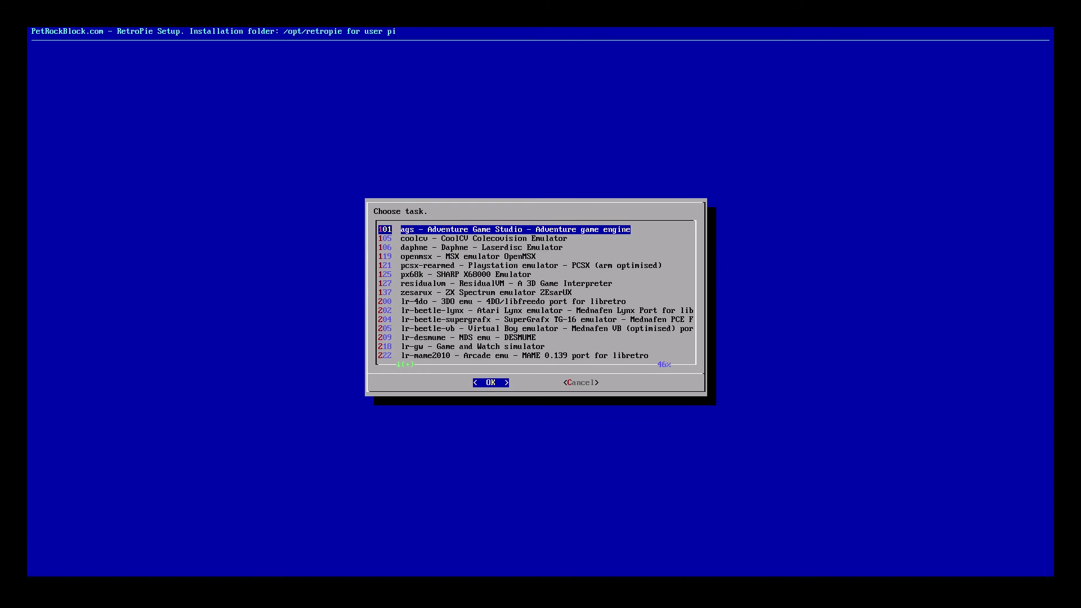
Step: Install package 253, the Kodi open source home theatre software, from the experimental packages and leave the setup script
{"action": "key", "text": "Down"}
{"action": "key", "text": "Down"}
{"action": "key", "text": "Down"}
{"action": "key", "text": "Down"}
{"action": "key", "text": "Down"}
{"action": "key", "text": "Down"}
{"action": "key", "text": "Down"}
{"action": "key", "text": "Down"}
{"action": "key", "text": "Down"}
{"action": "key", "text": "Down"}
{"action": "key", "text": "Down"}
{"action": "key", "text": "Down"}
{"action": "key", "text": "Down"}
{"action": "key", "text": "Down"}
{"action": "key", "text": "Down"}
{"action": "key", "text": "Down"}
{"action": "key", "text": "Down"}
{"action": "key", "text": "Down"}
{"action": "key", "text": "Down"}
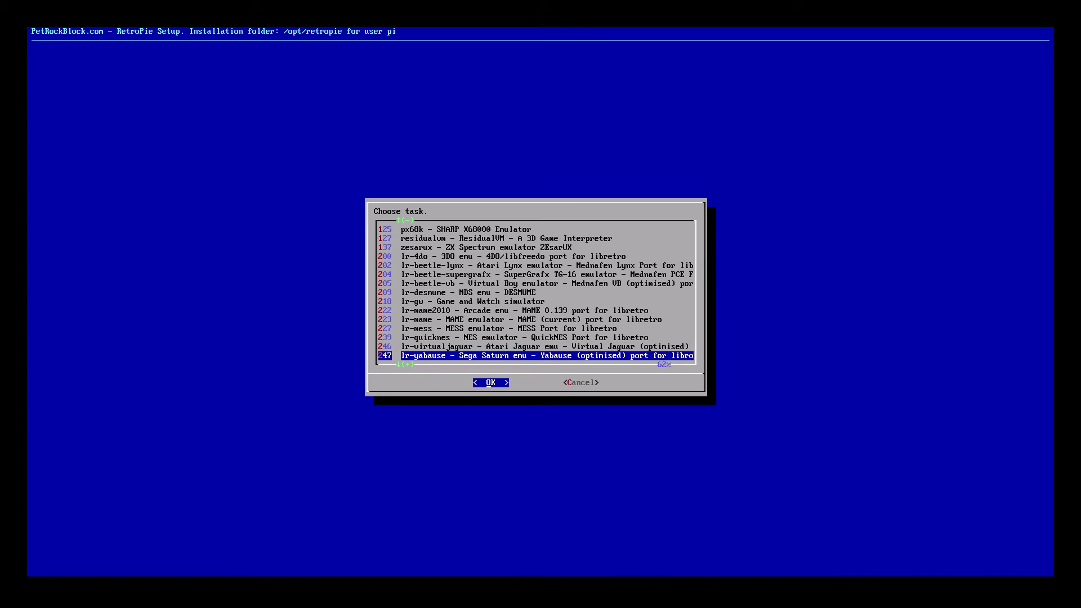
{"action": "key", "text": "Down"}
{"action": "key", "text": "Down"}
{"action": "key", "text": "Down"}
{"action": "key", "text": "Down"}
{"action": "key", "text": "Down"}
{"action": "key", "text": "Down"}
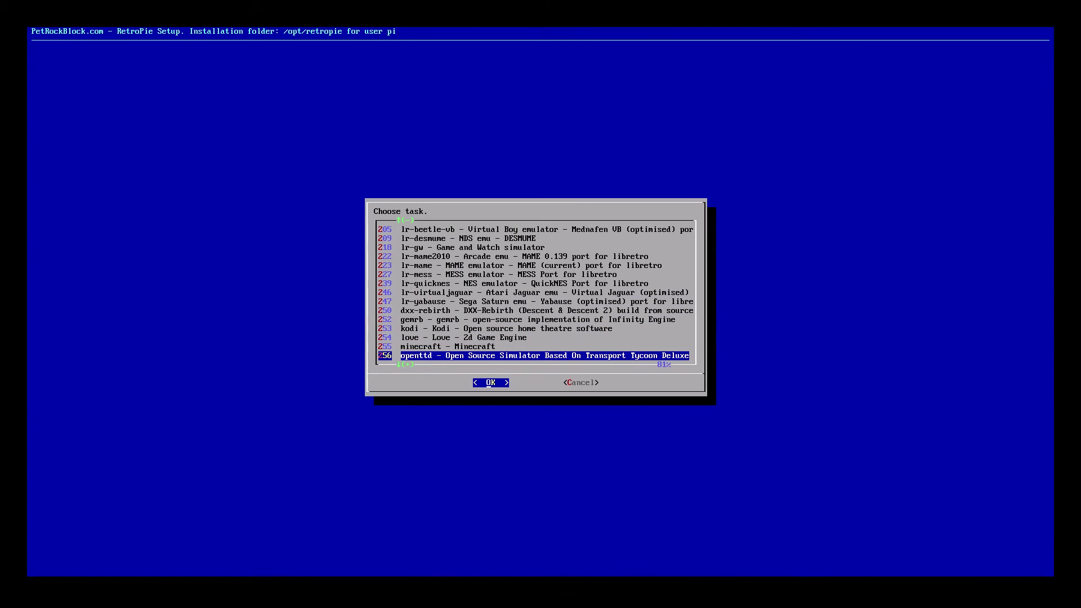
{"action": "key", "text": "Up"}
{"action": "key", "text": "Up"}
{"action": "key", "text": "Up"}
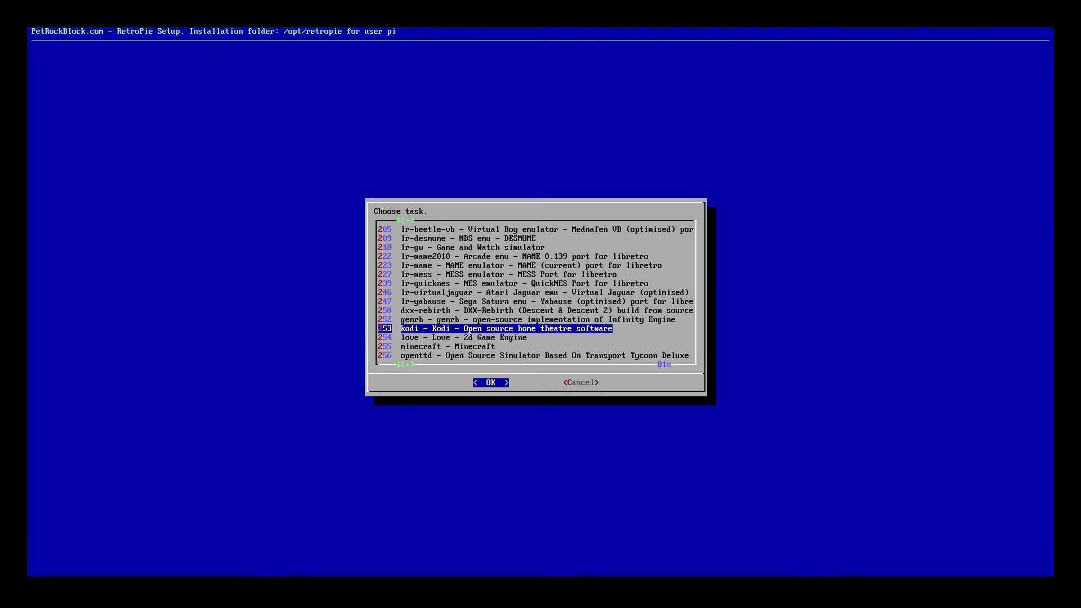
{"action": "key", "text": "Return"}
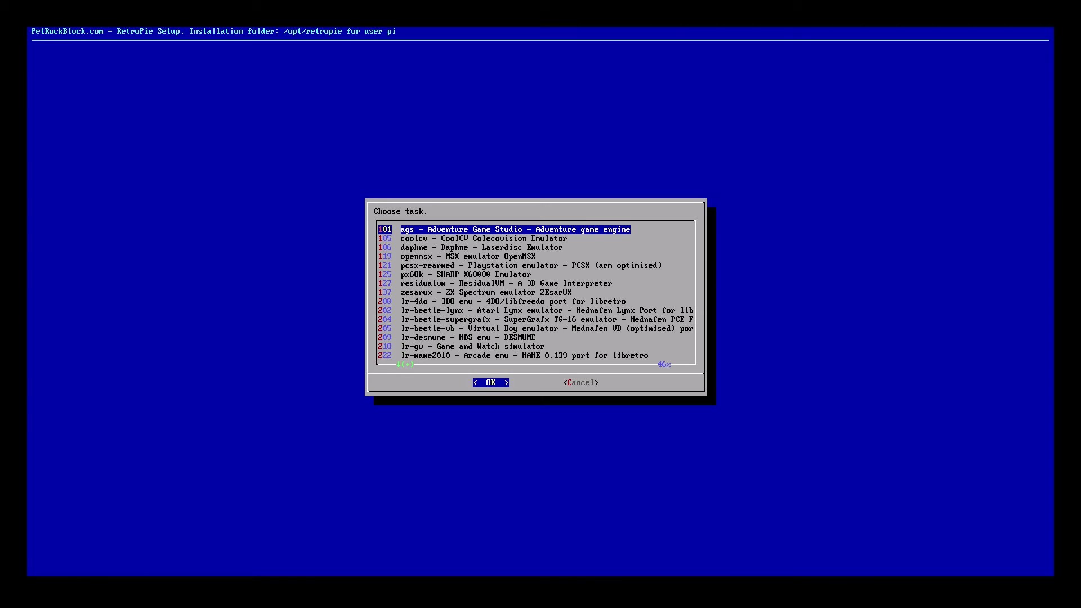
{"action": "key", "text": "Tab"}
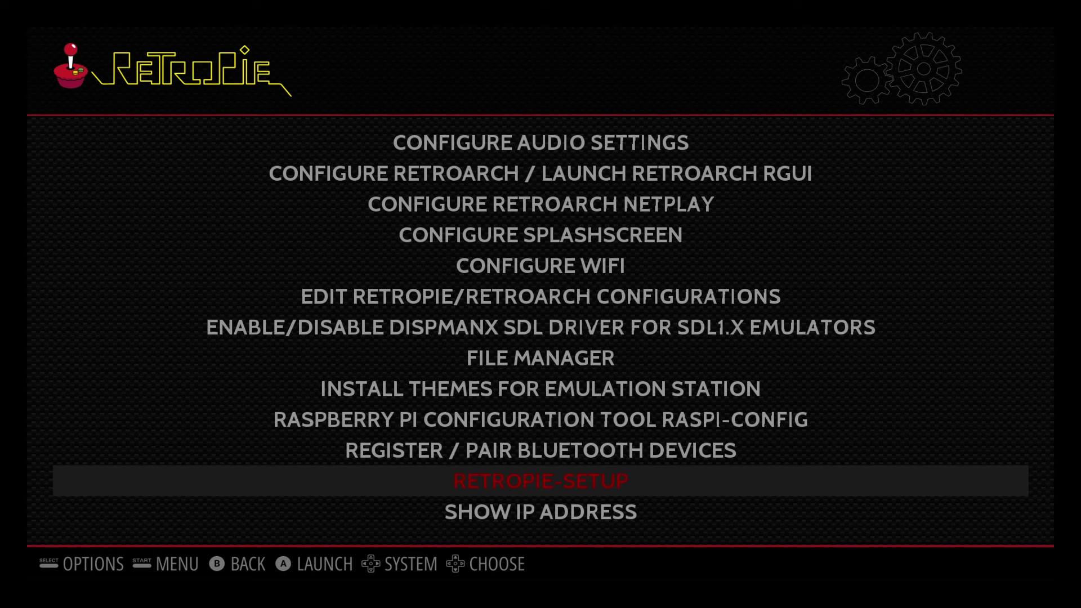
Step: Look through the RetroPie configuration entries from RetroPie-Setup up to Configure Audio Settings
{"action": "key", "text": "Up"}
{"action": "key", "text": "Up"}
{"action": "key", "text": "Up"}
{"action": "key", "text": "Up"}
{"action": "key", "text": "Up"}
{"action": "key", "text": "Up"}
{"action": "key", "text": "Up"}
{"action": "key", "text": "Up"}
{"action": "key", "text": "Up"}
{"action": "key", "text": "Up"}
{"action": "key", "text": "Up"}
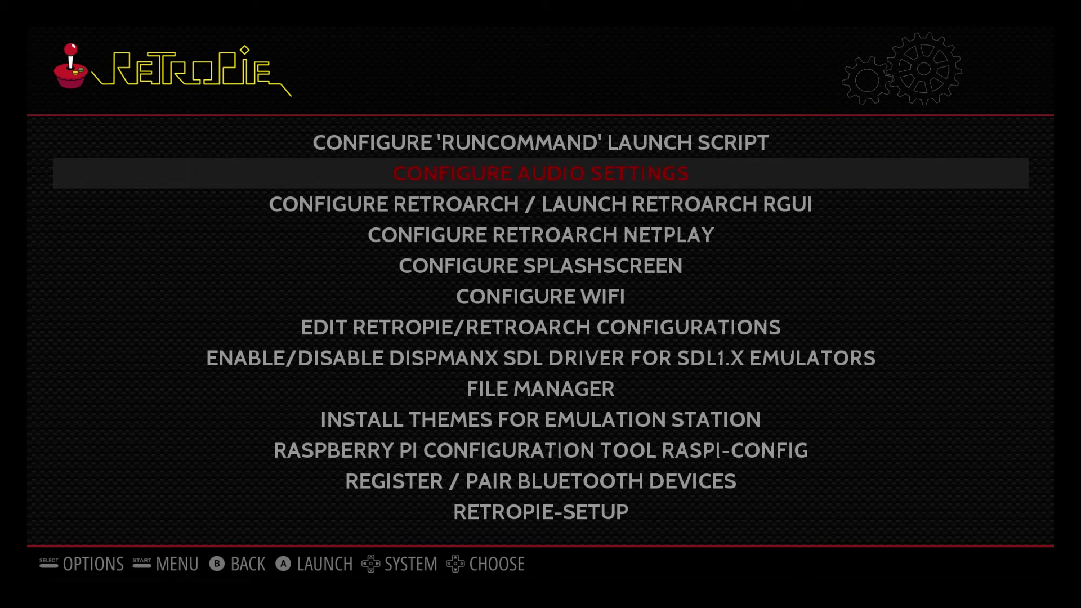
Step: Shut down the system through EmulationStation's quit options
{"action": "key", "text": "F1"}
{"action": "key", "text": "Down"}
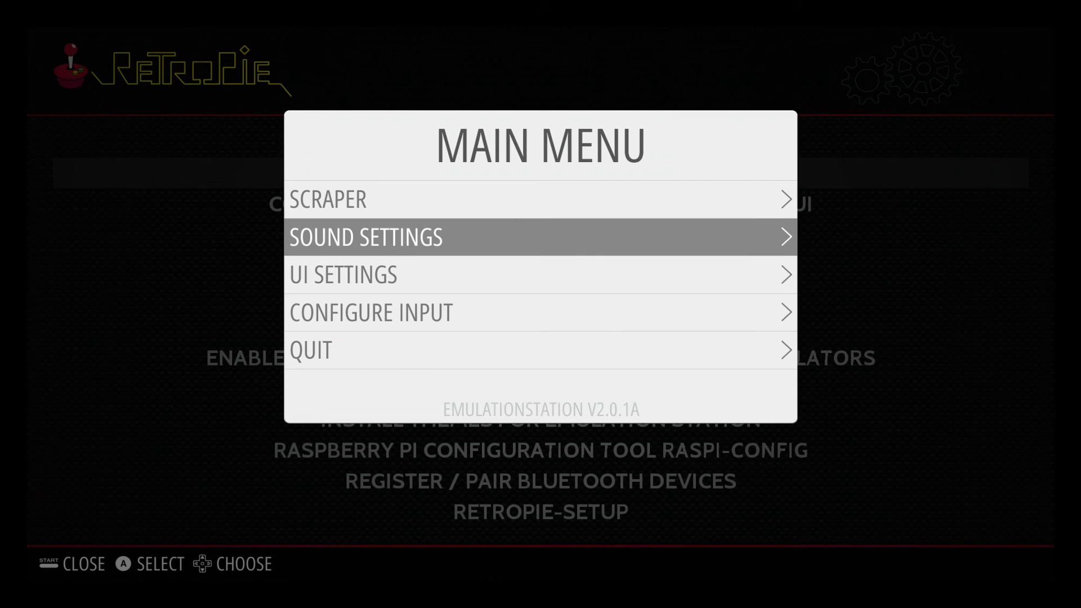
{"action": "key", "text": "Down"}
{"action": "key", "text": "Down"}
{"action": "key", "text": "Down"}
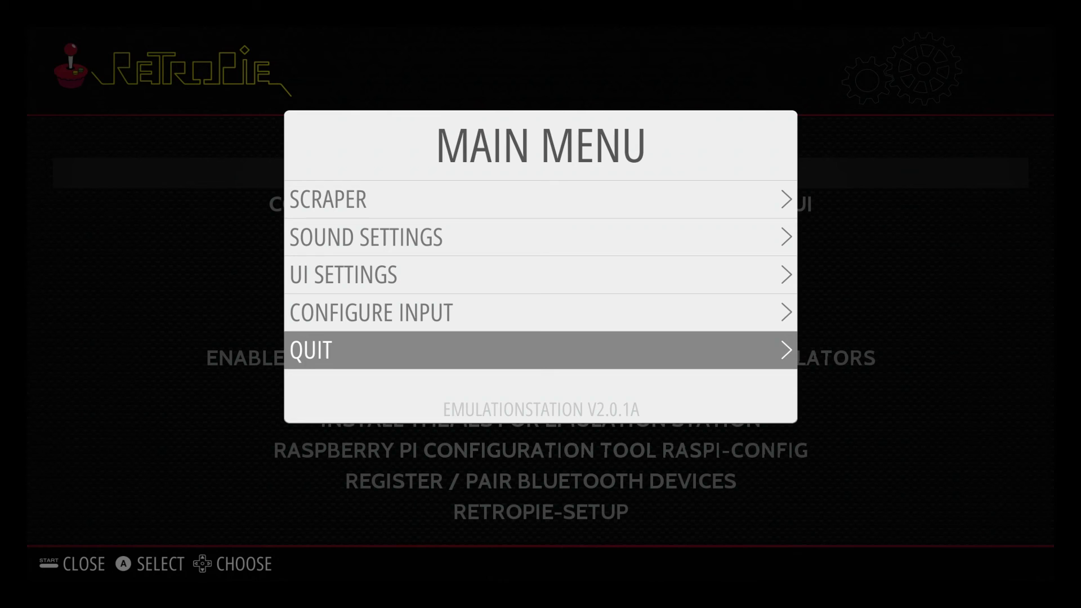
{"action": "key", "text": "Return"}
{"action": "key", "text": "Down"}
{"action": "key", "text": "Down"}
{"action": "key", "text": "Down"}
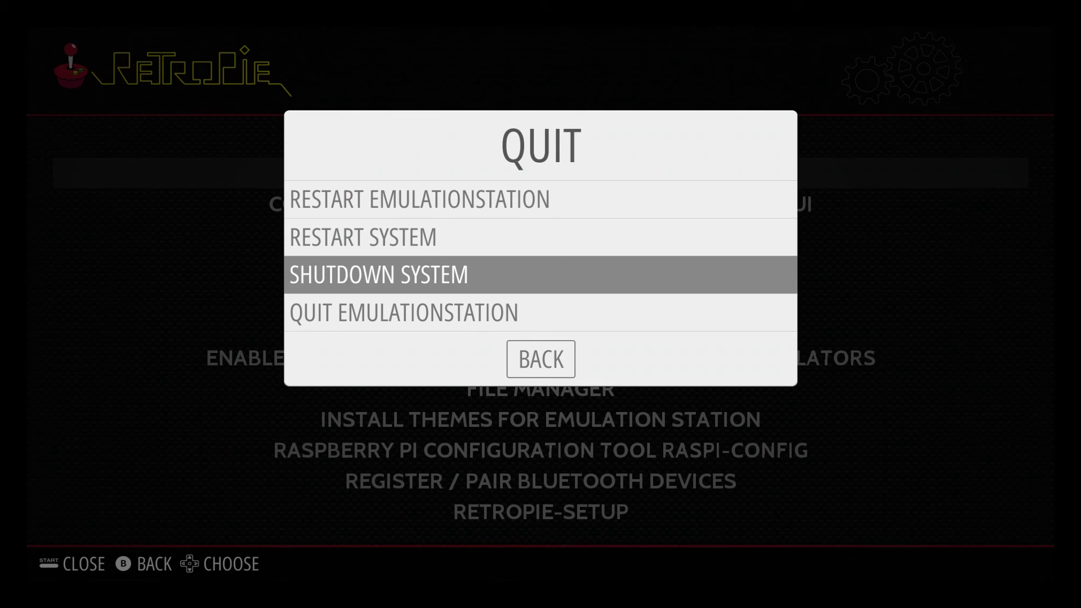
{"action": "key", "text": "Return"}
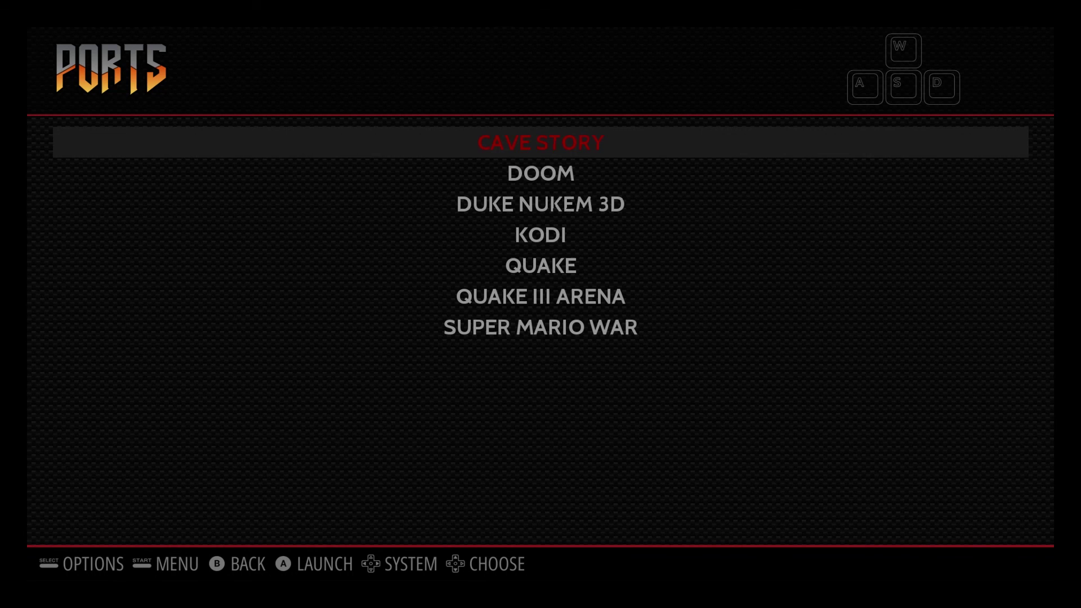
Step: Select the Kodi entry in the Ports system
{"action": "key", "text": "Down"}
{"action": "key", "text": "Down"}
{"action": "key", "text": "Down"}
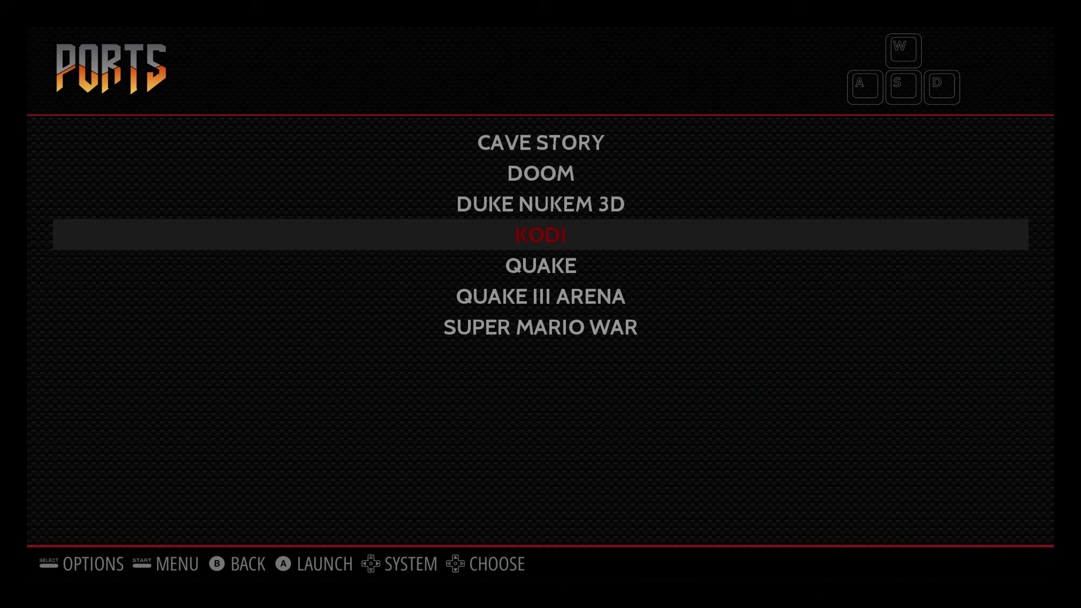